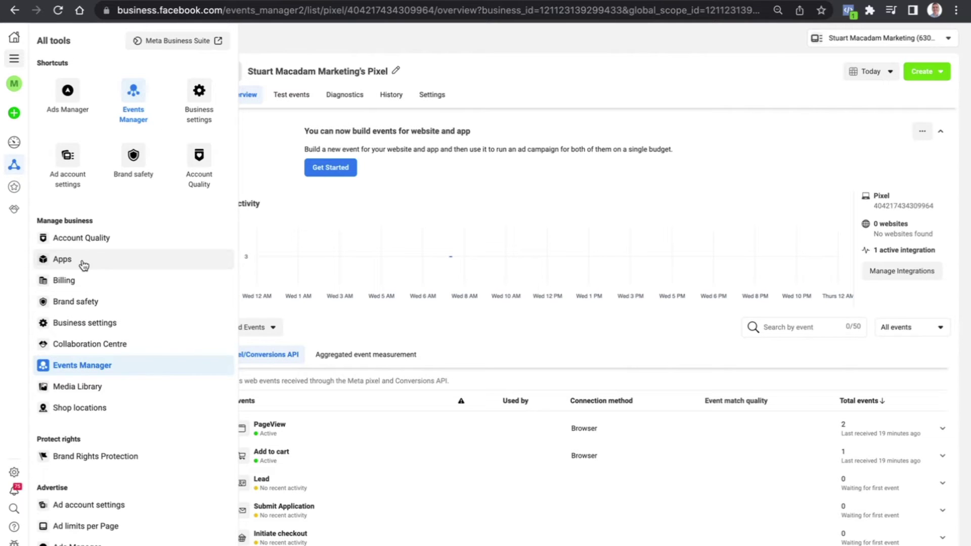
Step: Close the All tools menu to show the pixel overview with PageView and Add to cart events
click(644, 86)
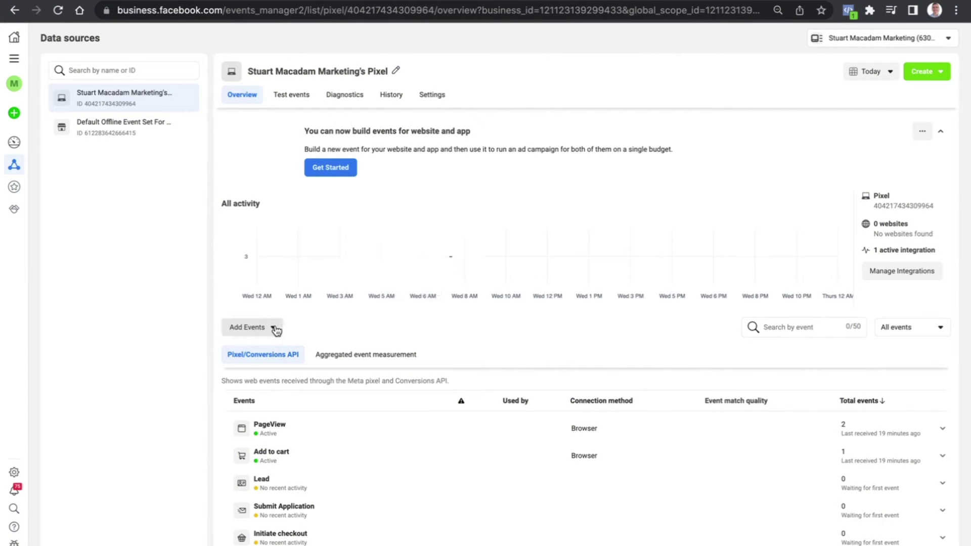
Step: Add events from the pixel with the event setup tool, ready to enter the website URL
click(274, 328)
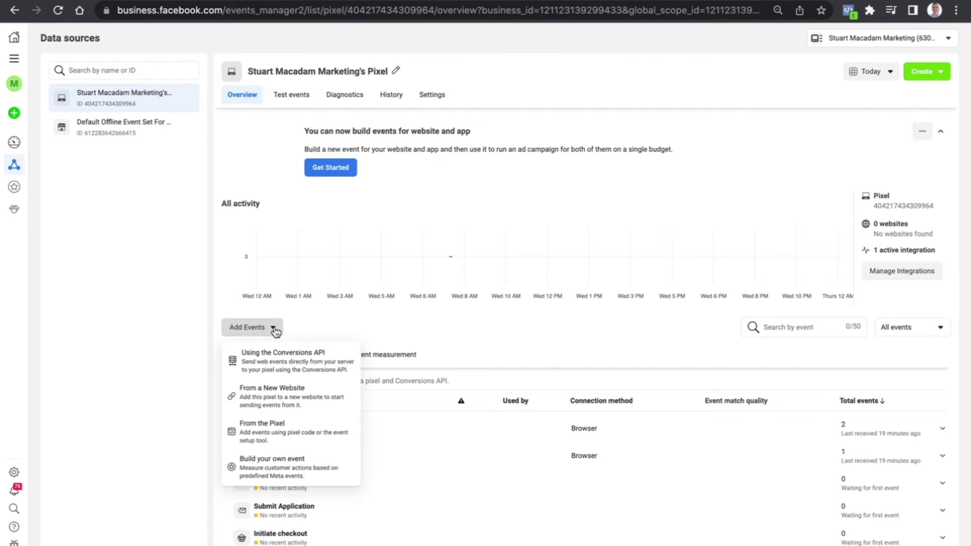
click(265, 436)
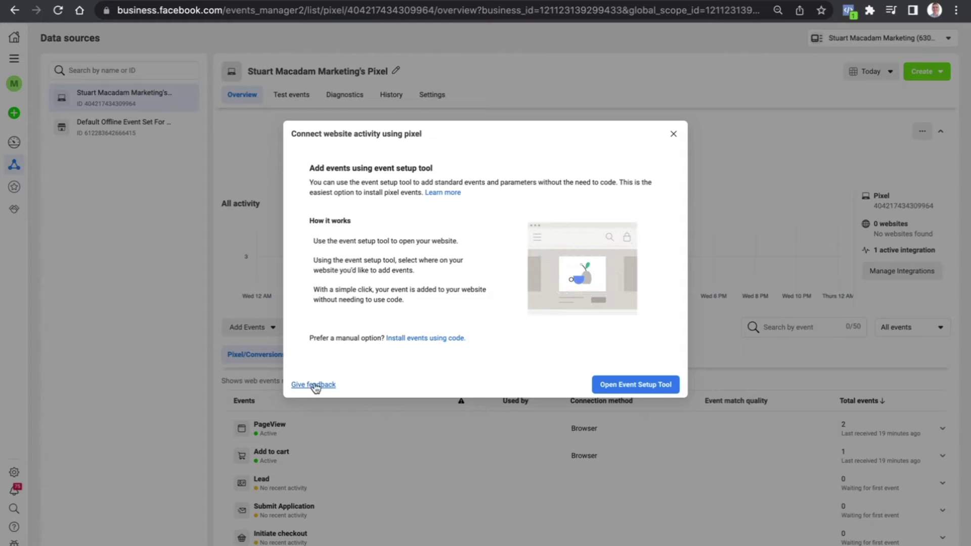
click(626, 390)
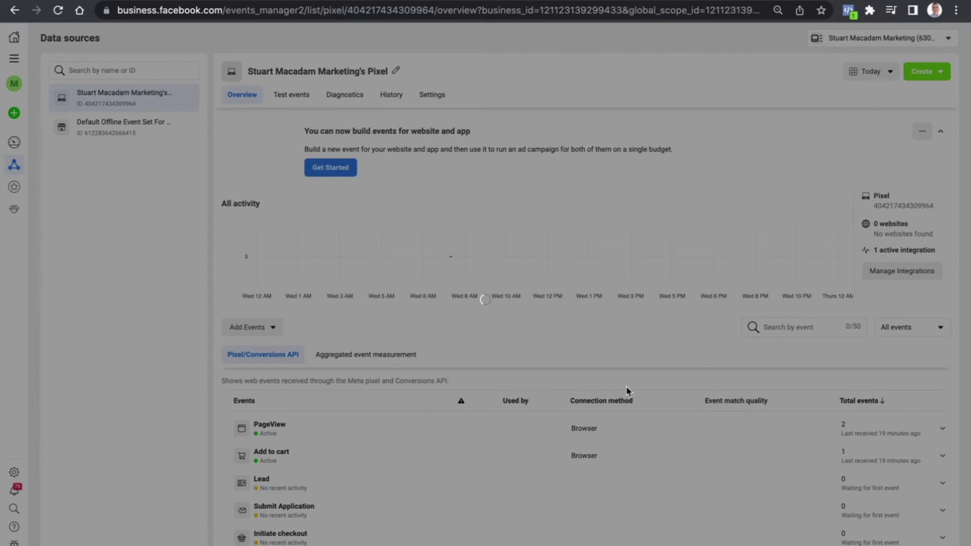
click(447, 261)
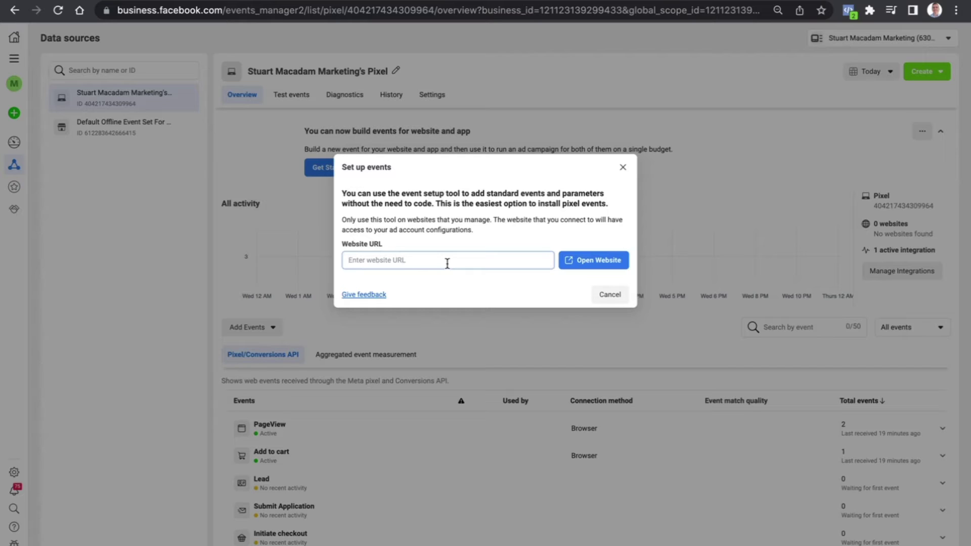
text(www.stuartmacadam.com)
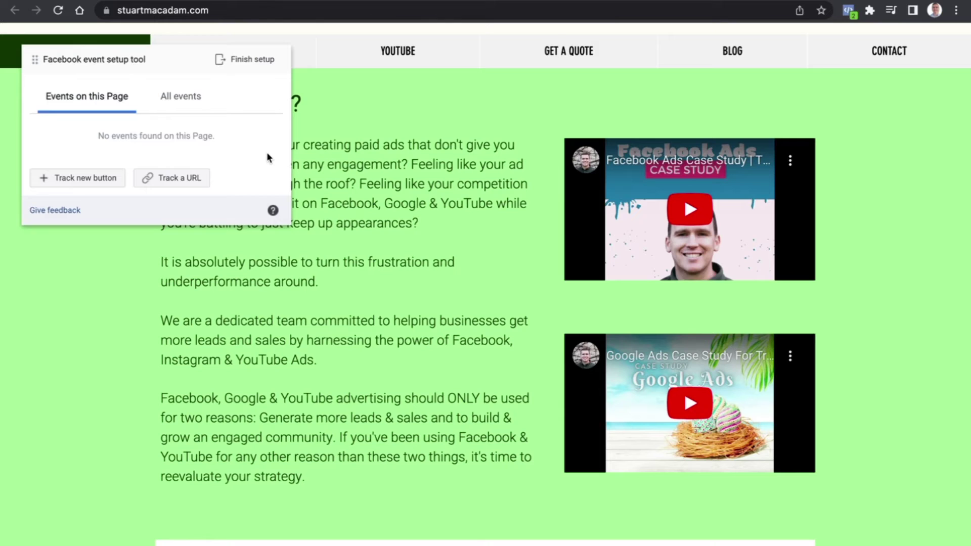
Step: Start tracking a new button and select the site's GET A QUOTE button
click(98, 181)
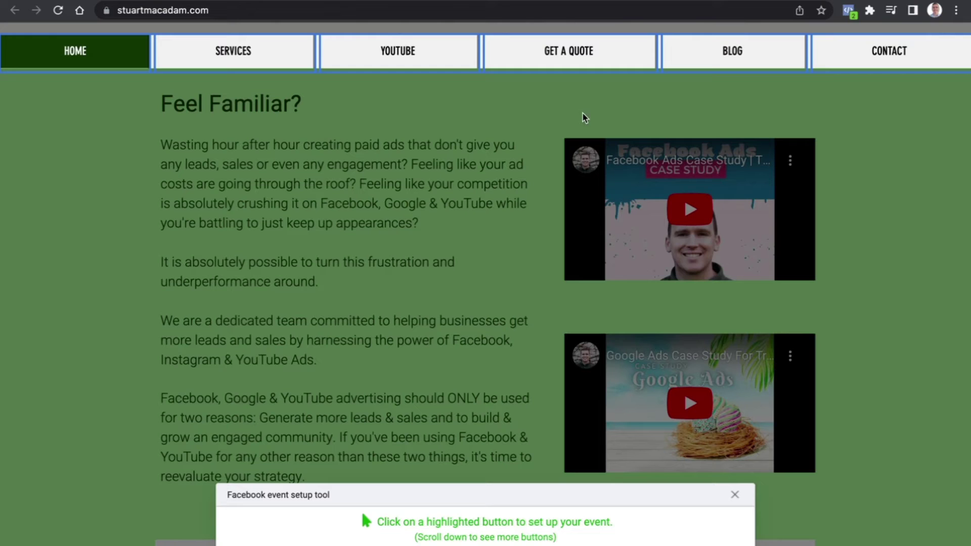
click(577, 65)
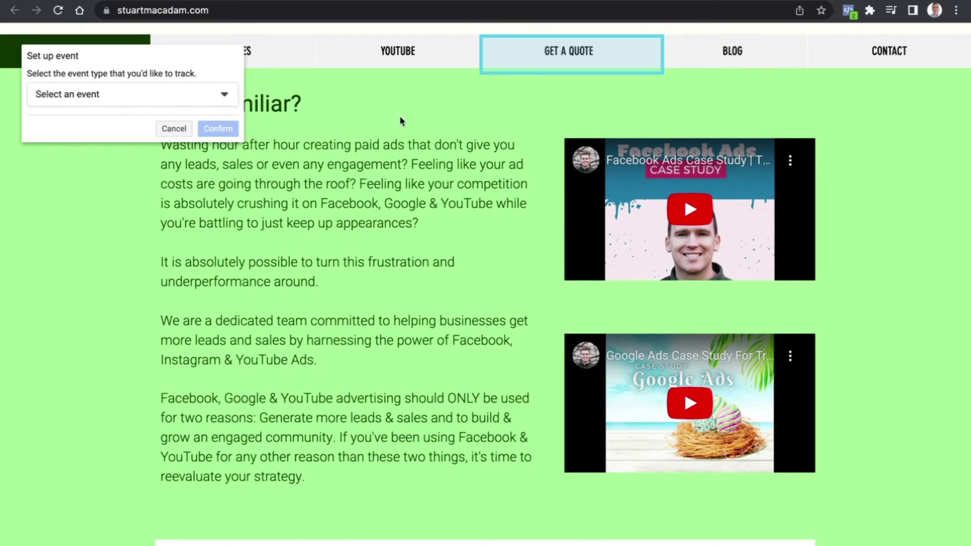
Step: Set the GET A QUOTE button's event to Search with Don't include value, and confirm
click(185, 95)
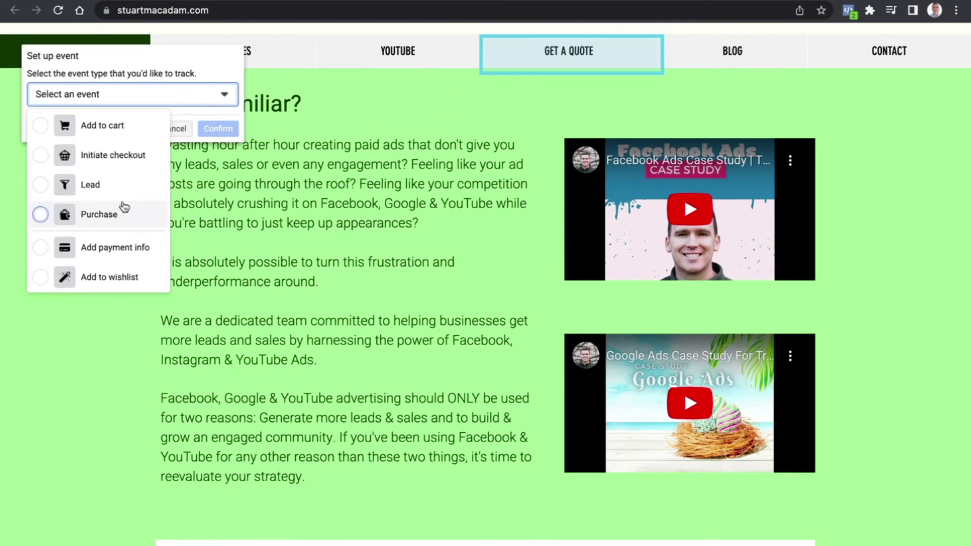
scroll(124, 206, down, 5)
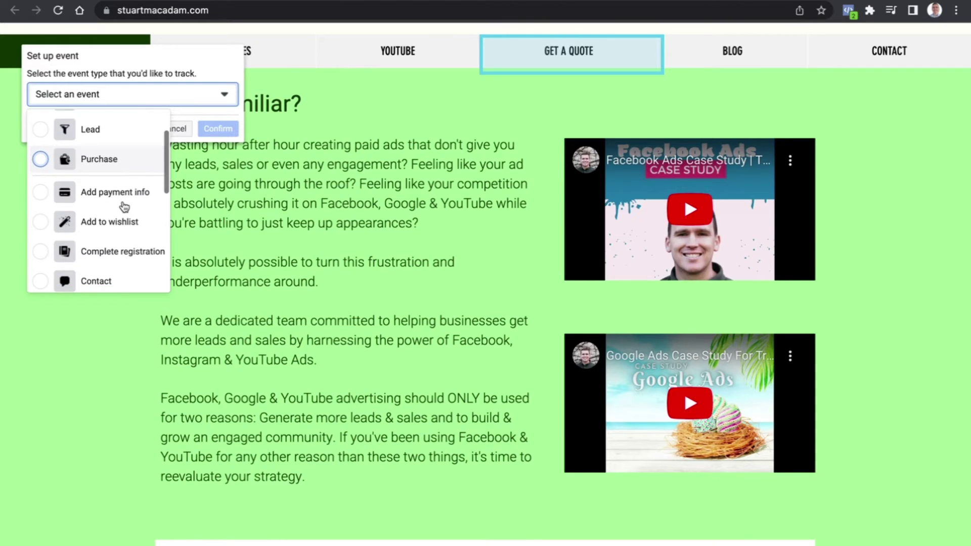
scroll(124, 206, down, 4)
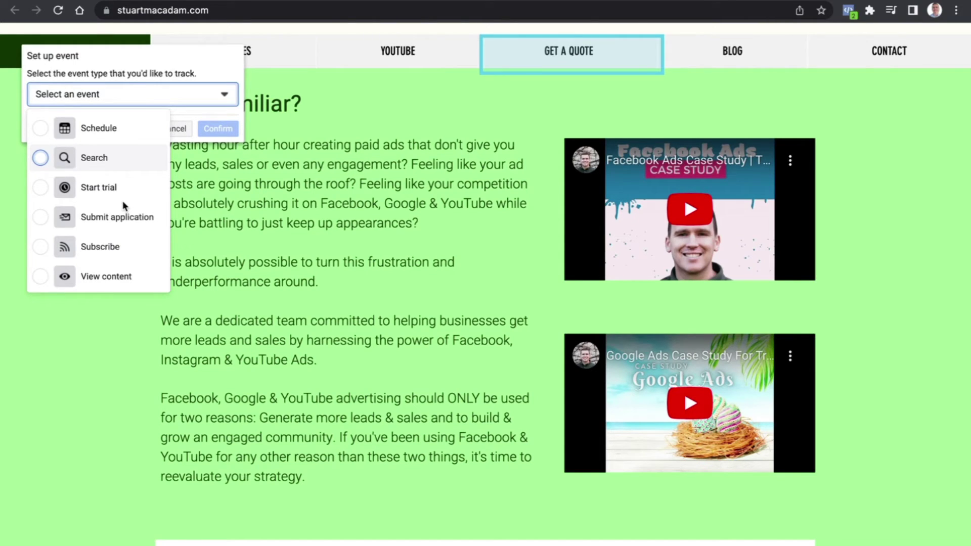
click(41, 157)
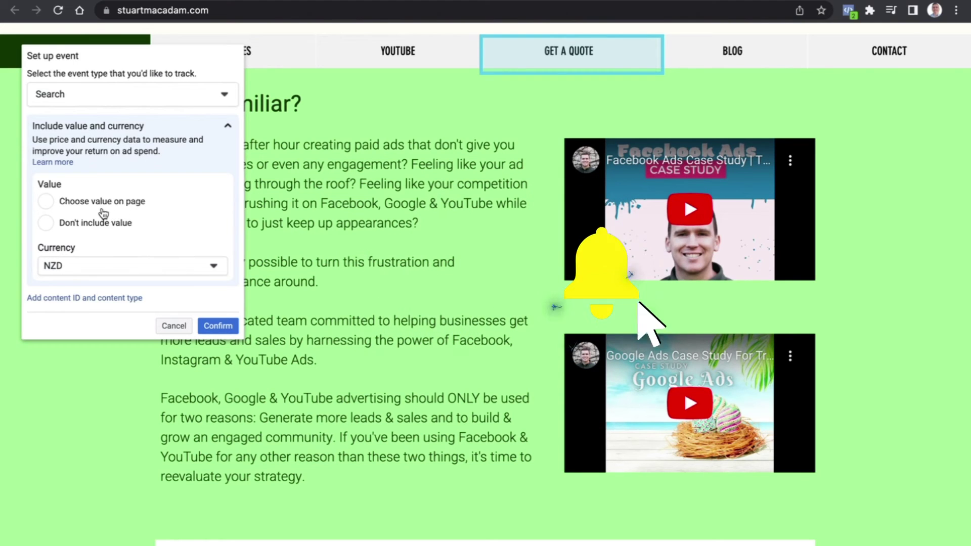
click(47, 225)
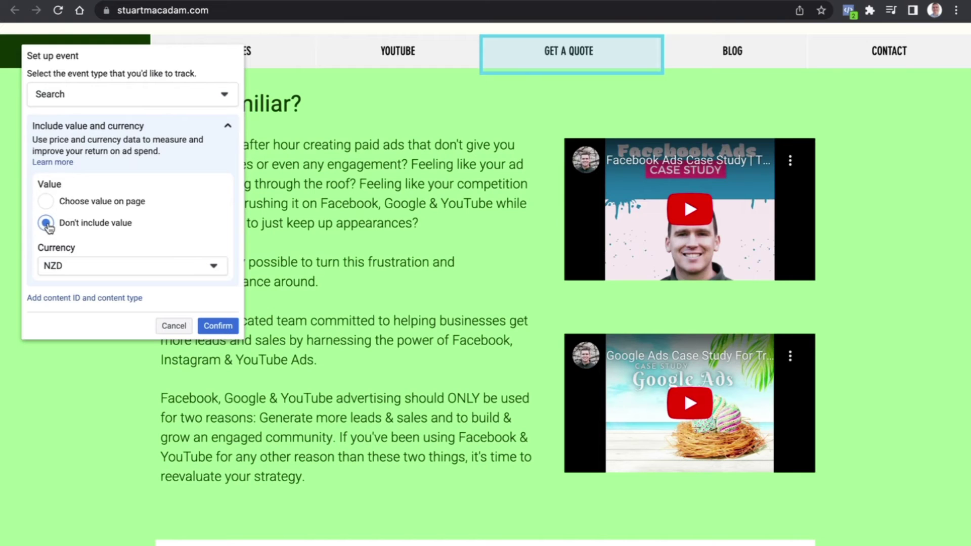
click(212, 330)
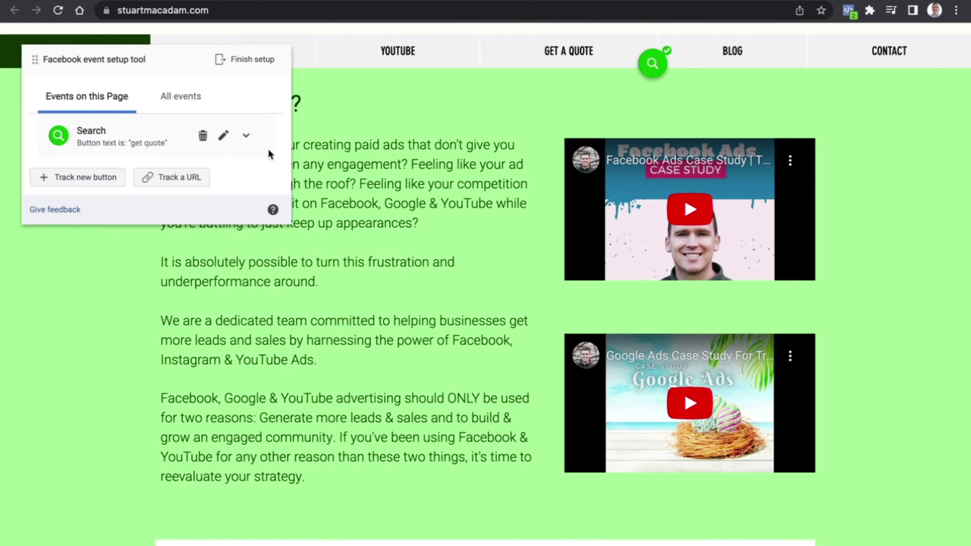
Step: Close the Set up events notice in Events Manager and return to the website tab
key(super+w)
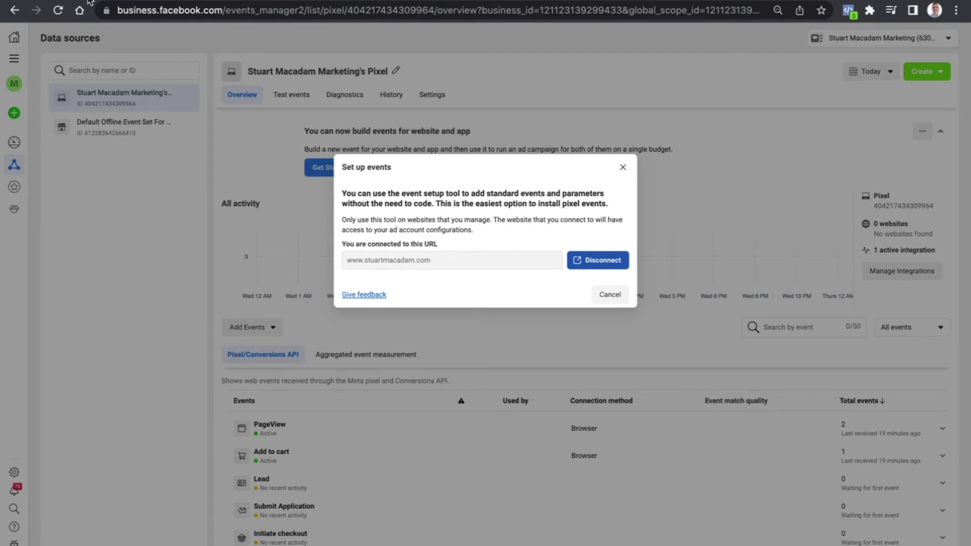
click(623, 169)
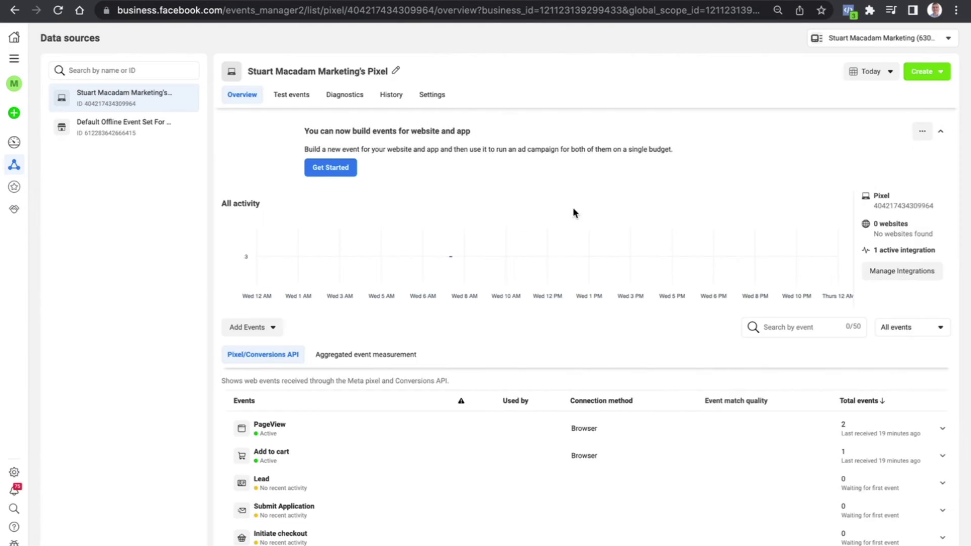
scroll(473, 329, down, 1)
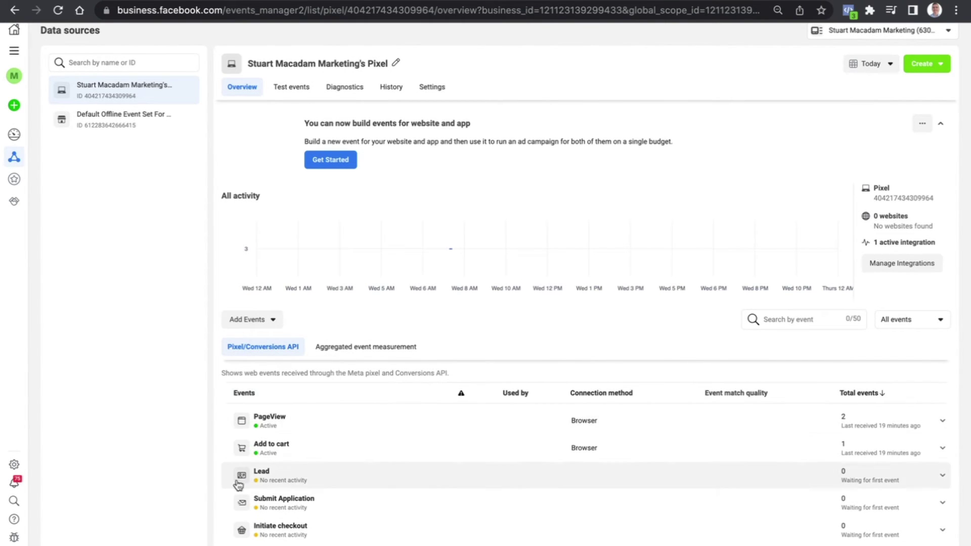
click(240, 2)
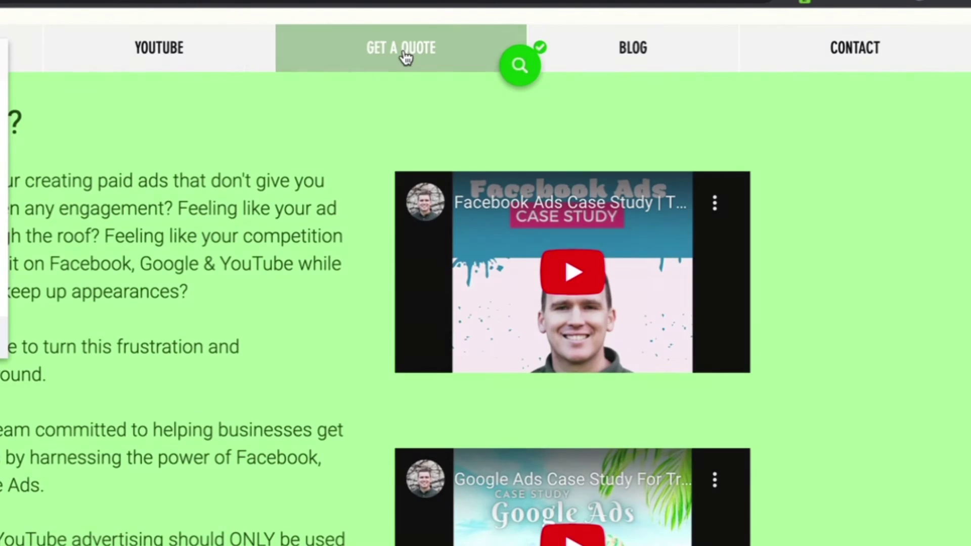
Step: Open the site's Get a quote form page and start tracking a new button there
click(571, 58)
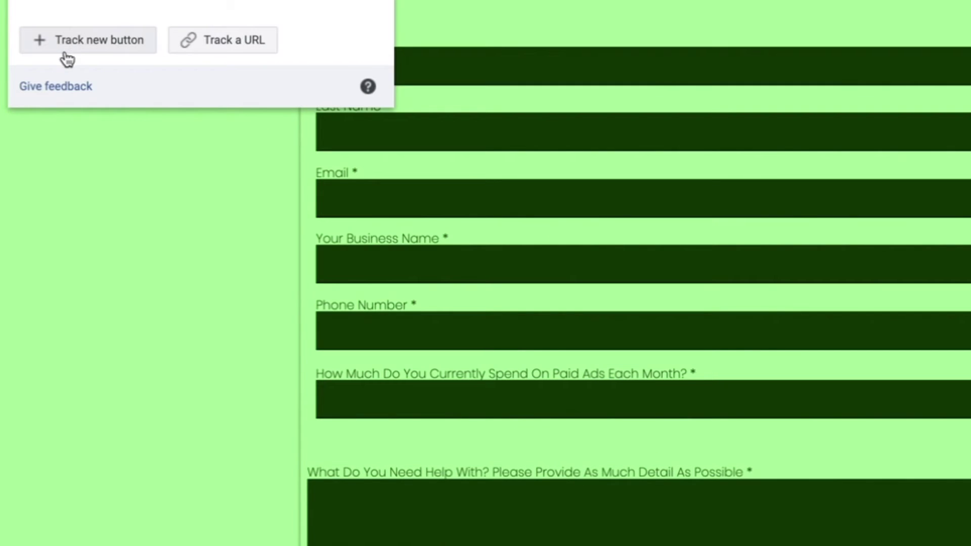
click(67, 40)
scroll(618, 31, down, 2)
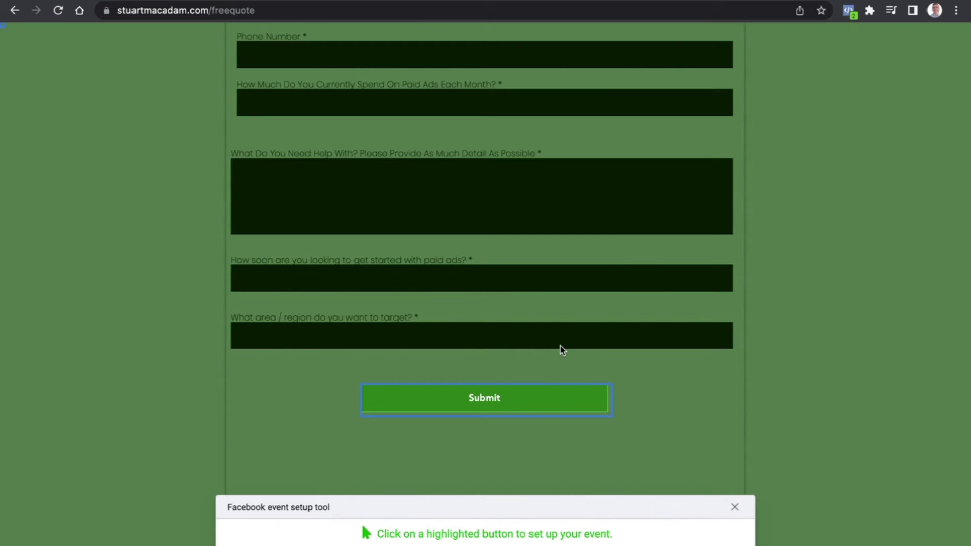
Step: Track the quote form's Submit button as a confirmed Submit application event
click(484, 401)
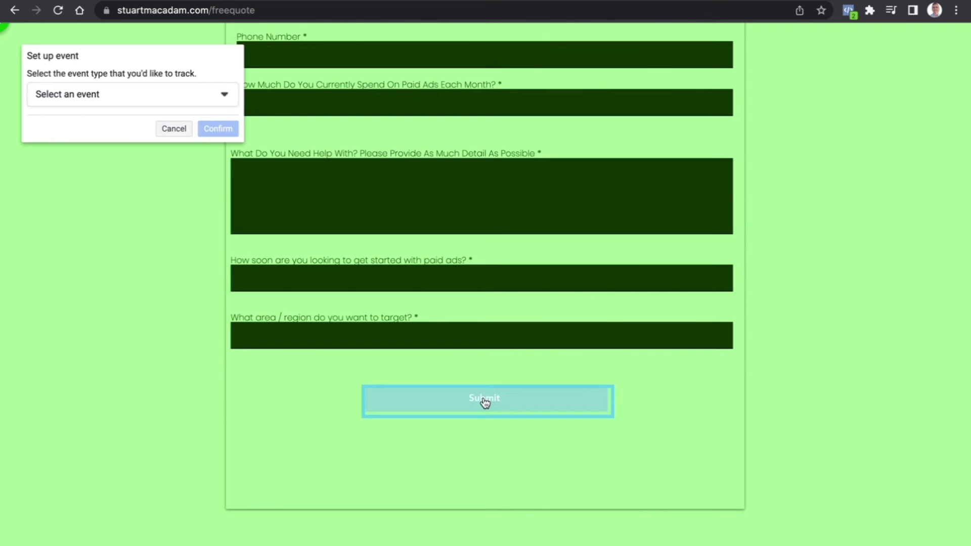
click(100, 97)
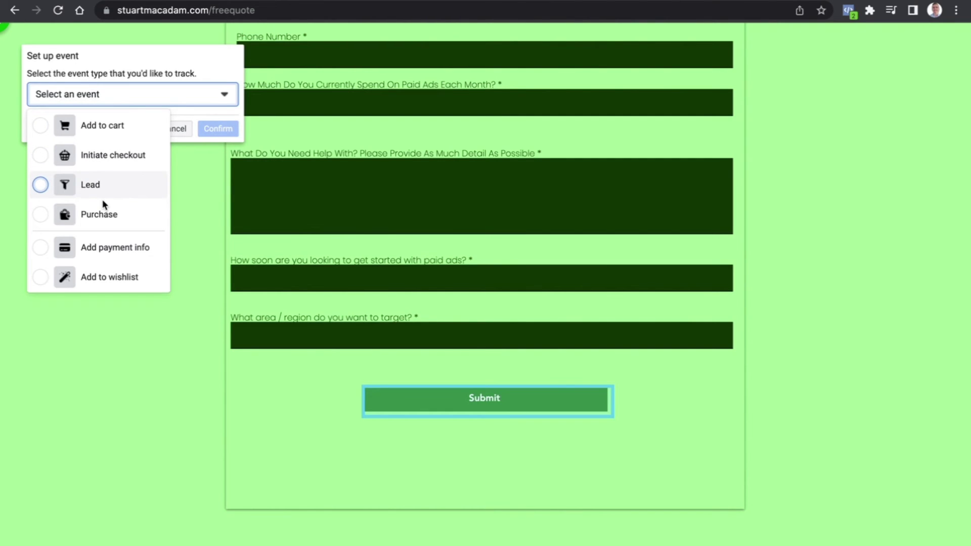
scroll(102, 199, down, 3)
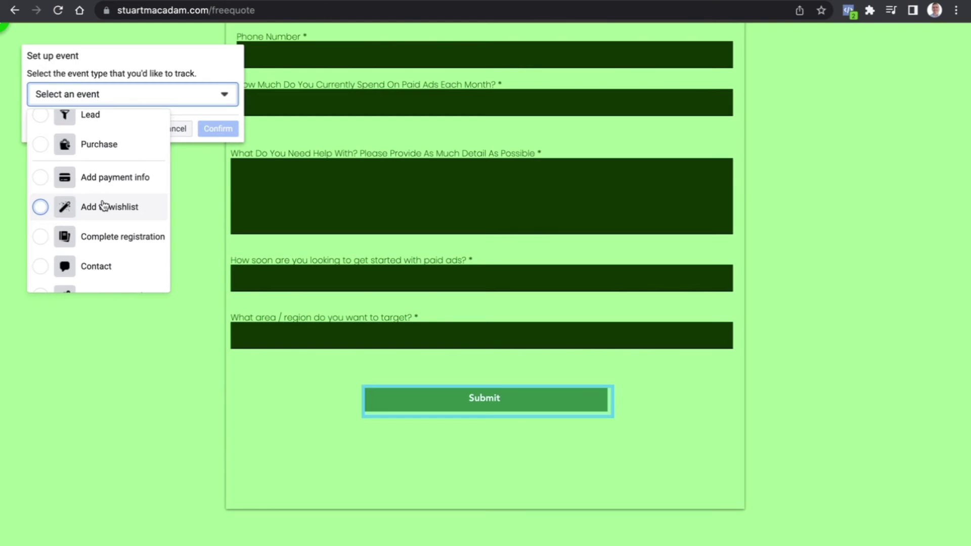
scroll(103, 205, down, 5)
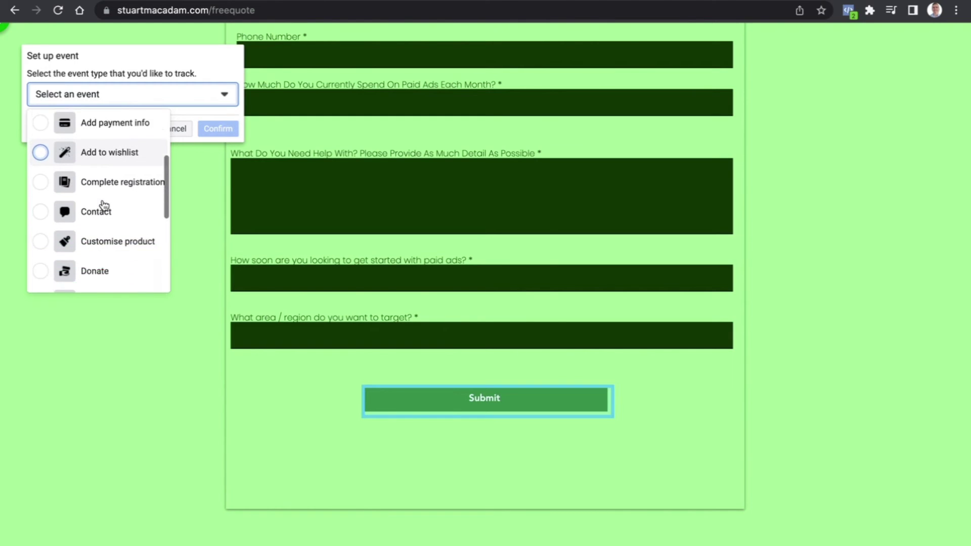
scroll(103, 205, down, 4)
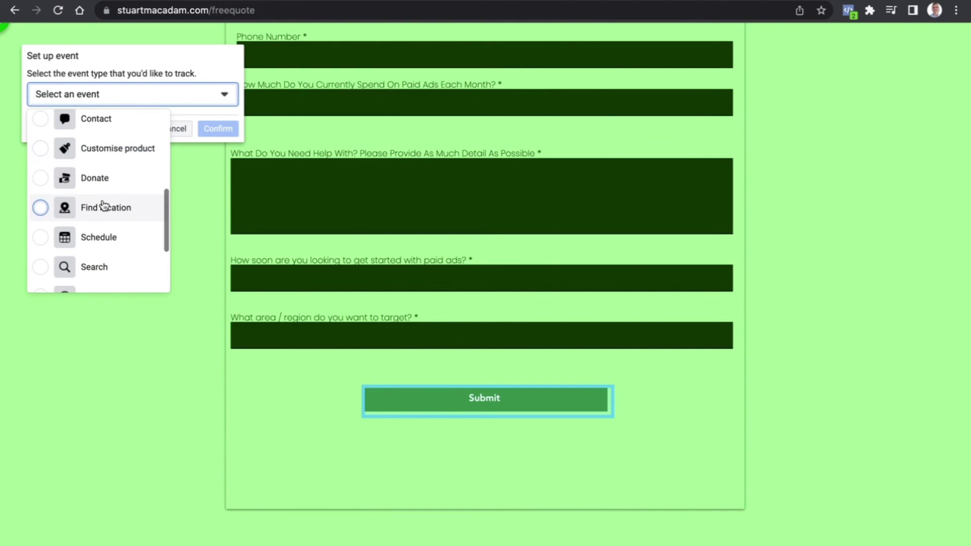
scroll(102, 206, down, 3)
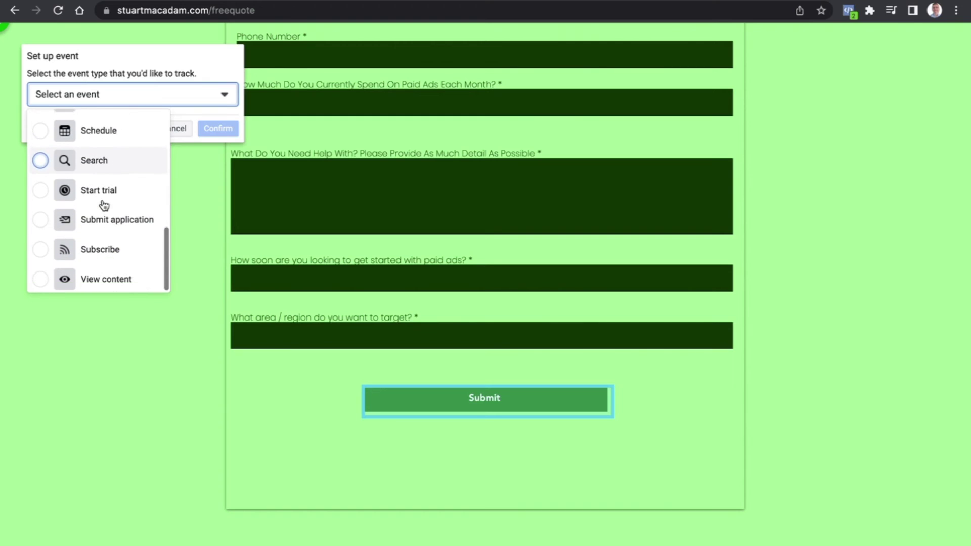
click(40, 217)
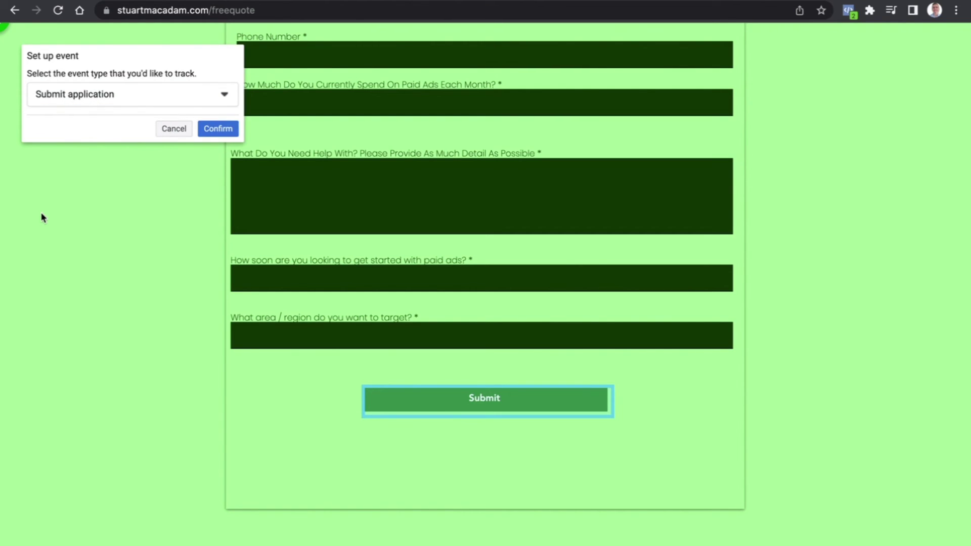
click(217, 130)
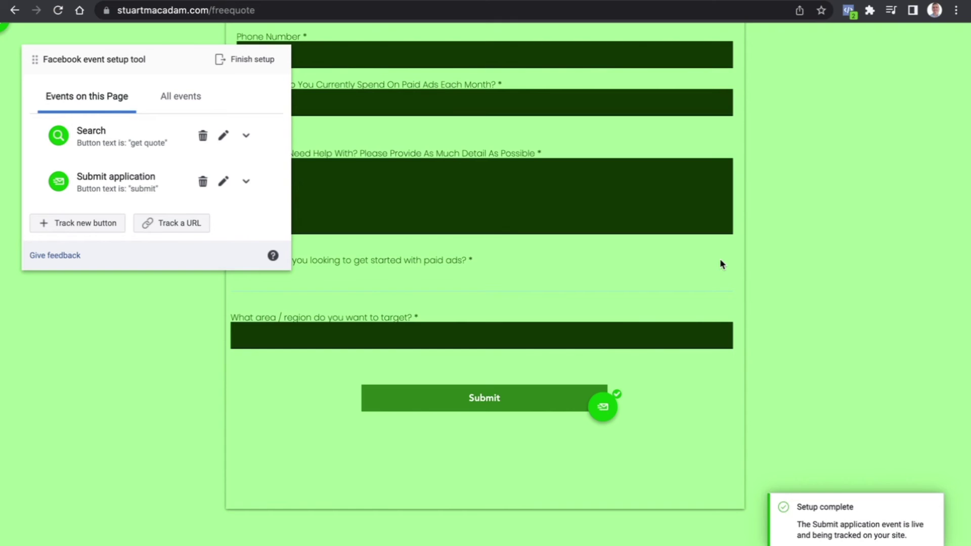
scroll(719, 263, up, 10)
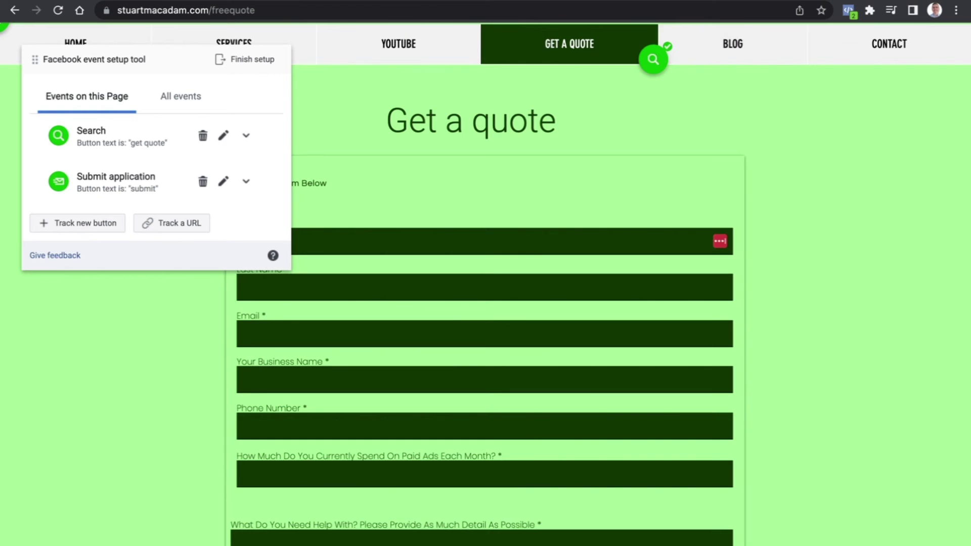
Step: Switch to the Events Manager tab showing the pixel overview
click(76, 0)
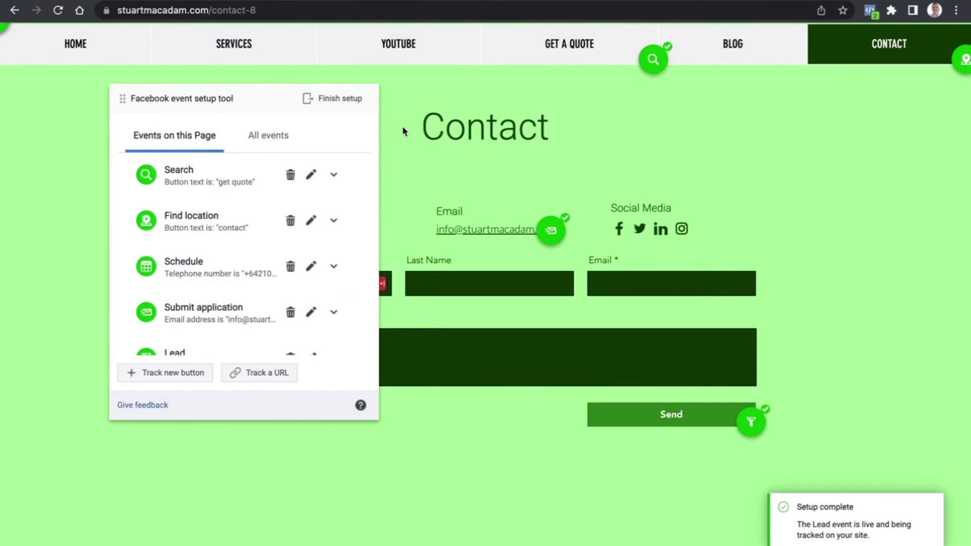
Step: Finish setup keeping Search, Find location and Schedule, and submit 'Yes, helpful' feedback
click(325, 101)
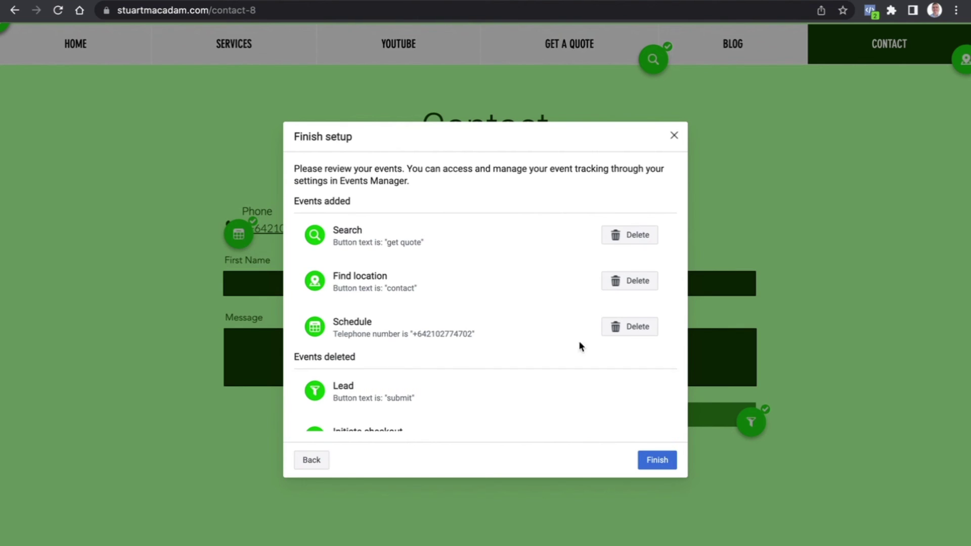
scroll(565, 316, down, 1)
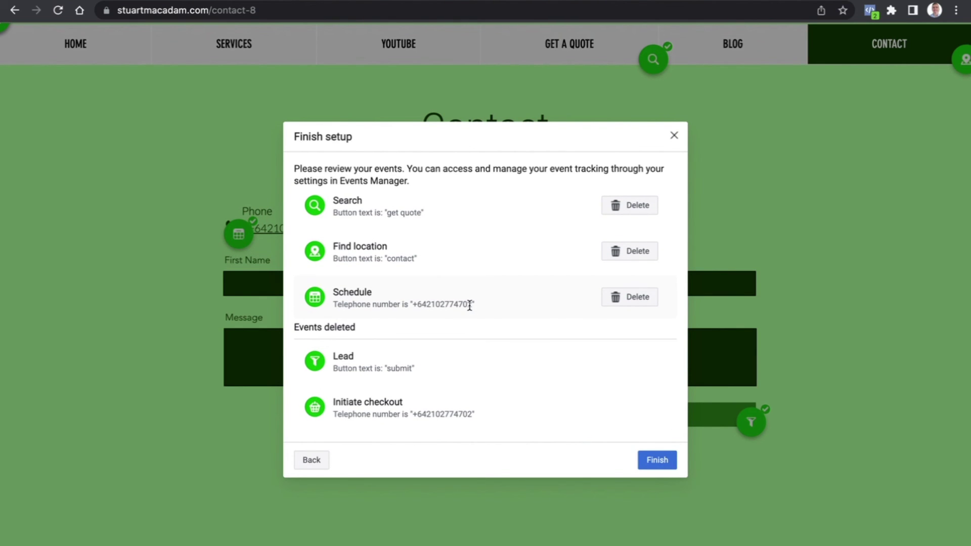
scroll(468, 305, up, 1)
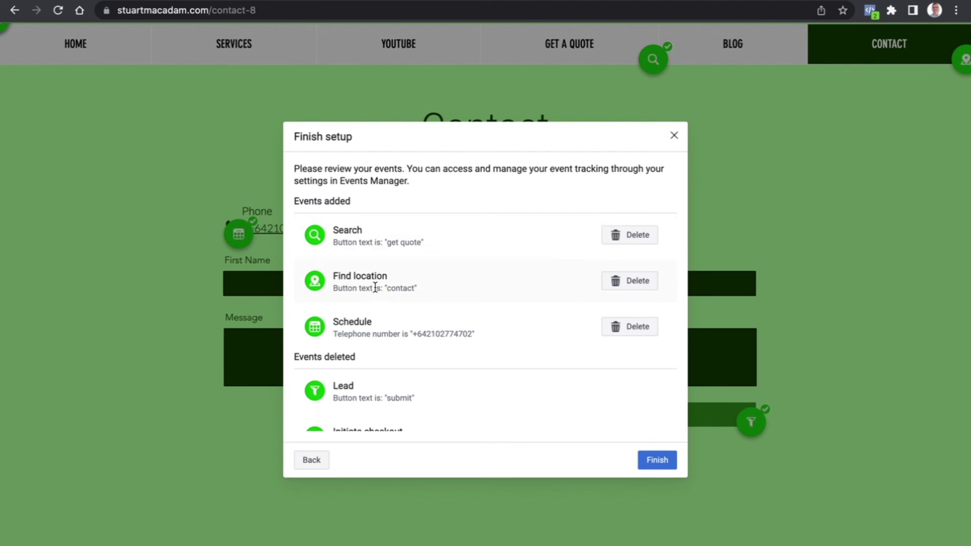
scroll(375, 288, down, 1)
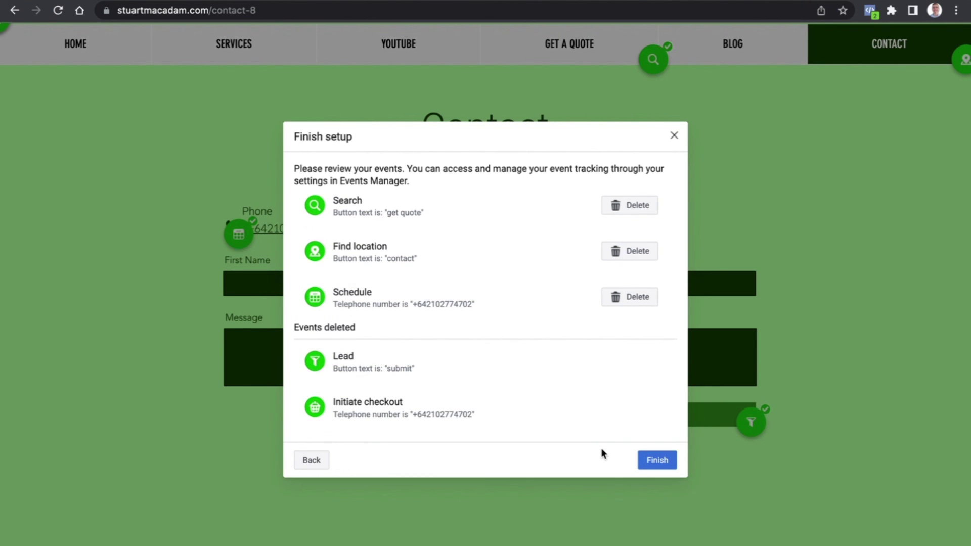
click(658, 463)
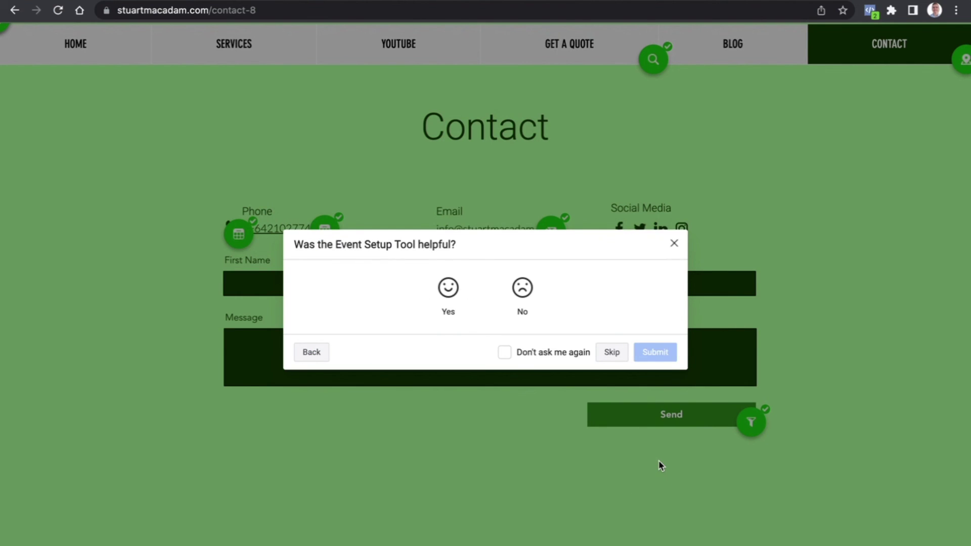
click(447, 288)
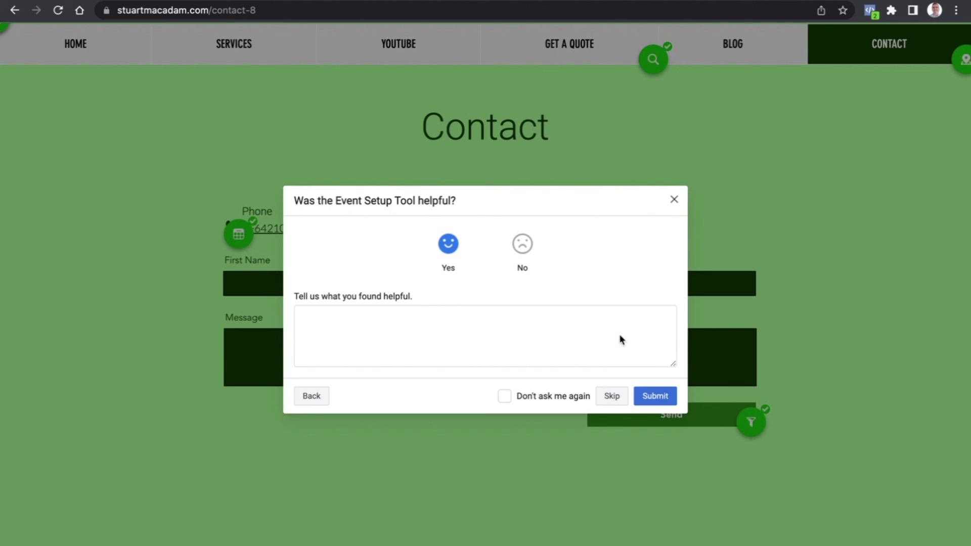
click(655, 396)
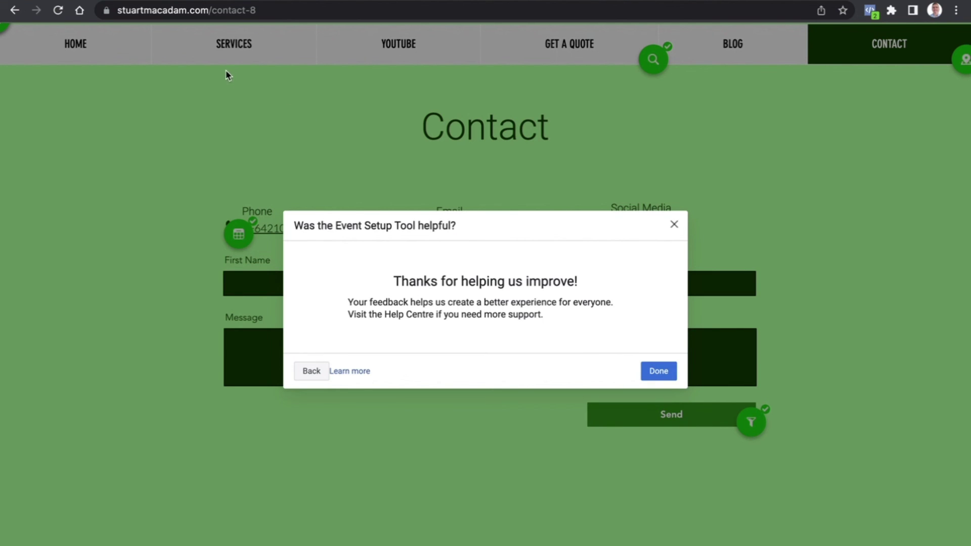
click(658, 370)
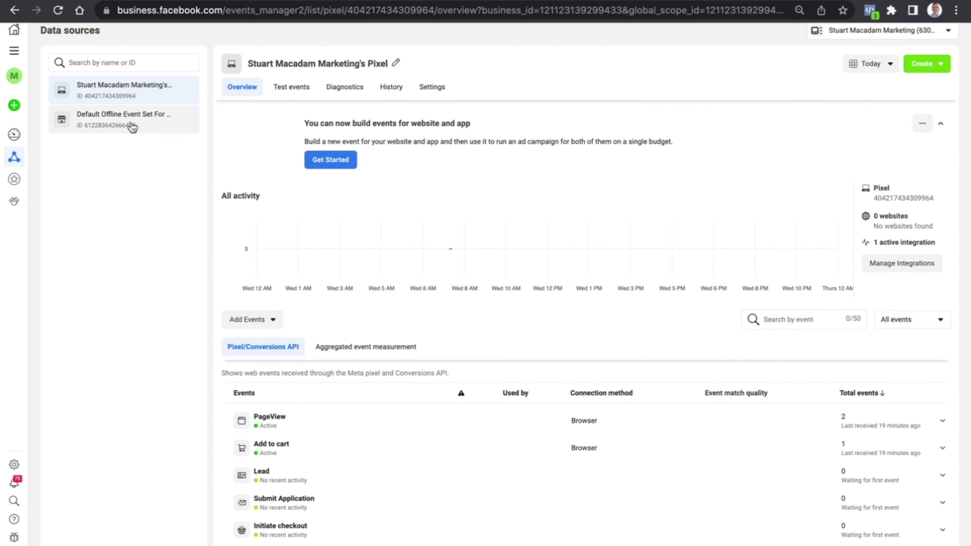
scroll(575, 365, down, 1)
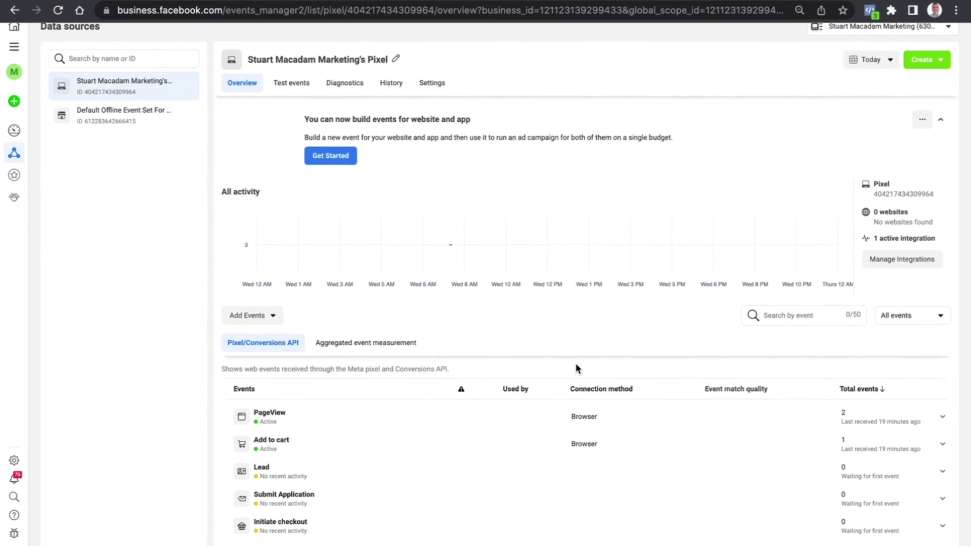
scroll(576, 368, up, 1)
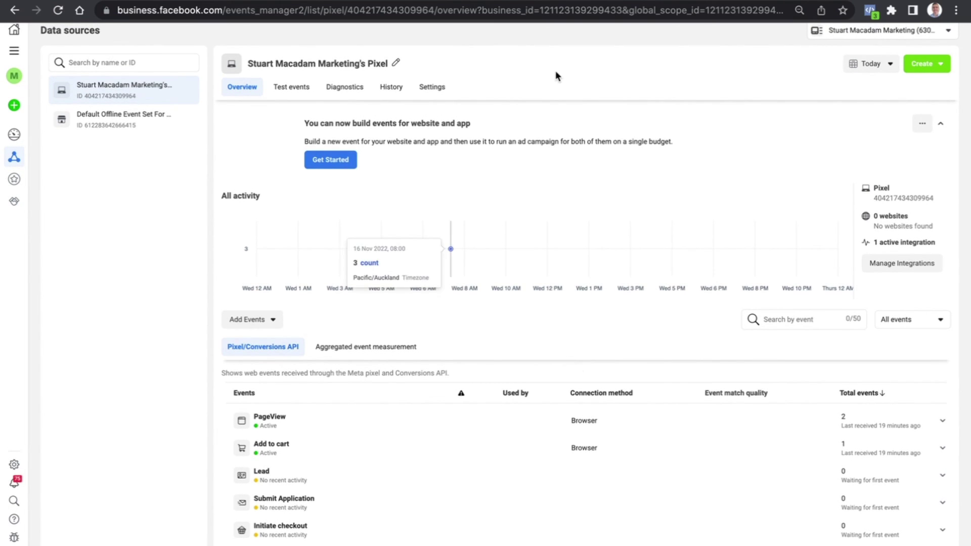